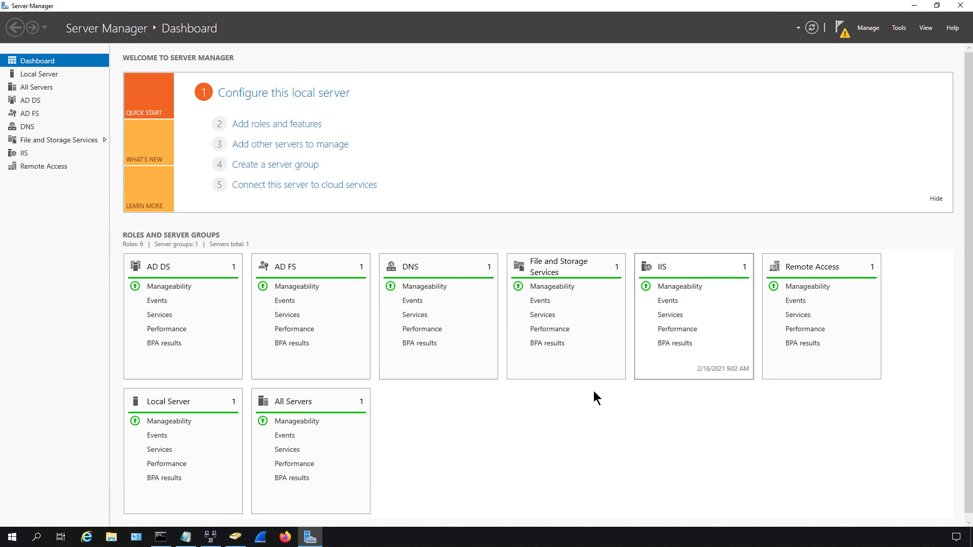
Start the Add Roles and Features Wizard maximized and continue with role-based installation.
click(302, 129)
click(459, 100)
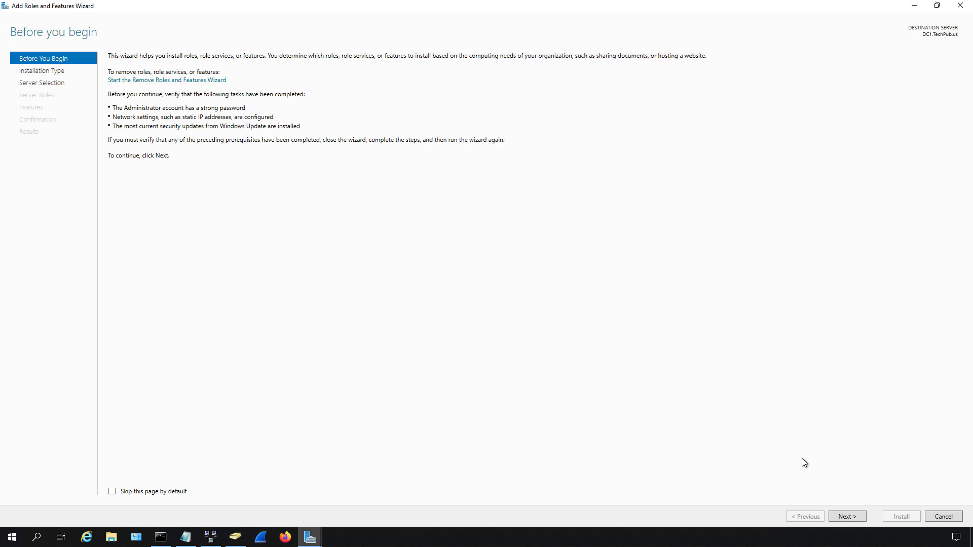
click(847, 516)
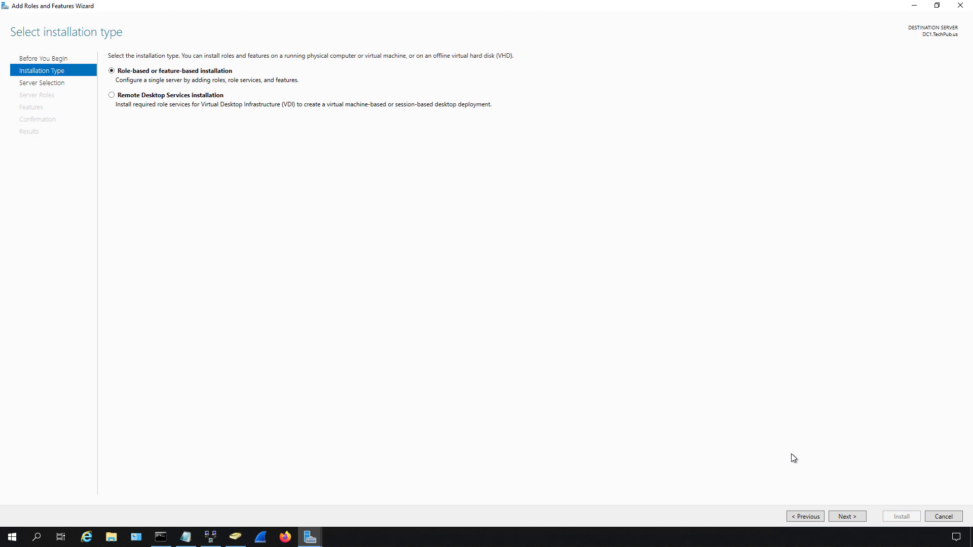
click(846, 516)
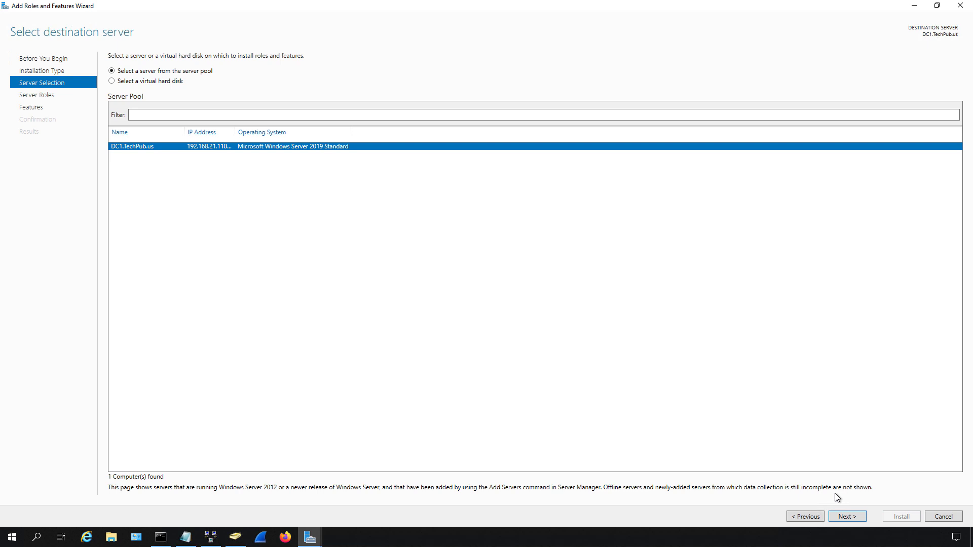
Keep the local server as destination and select DHCP Server with its required management tools.
click(852, 517)
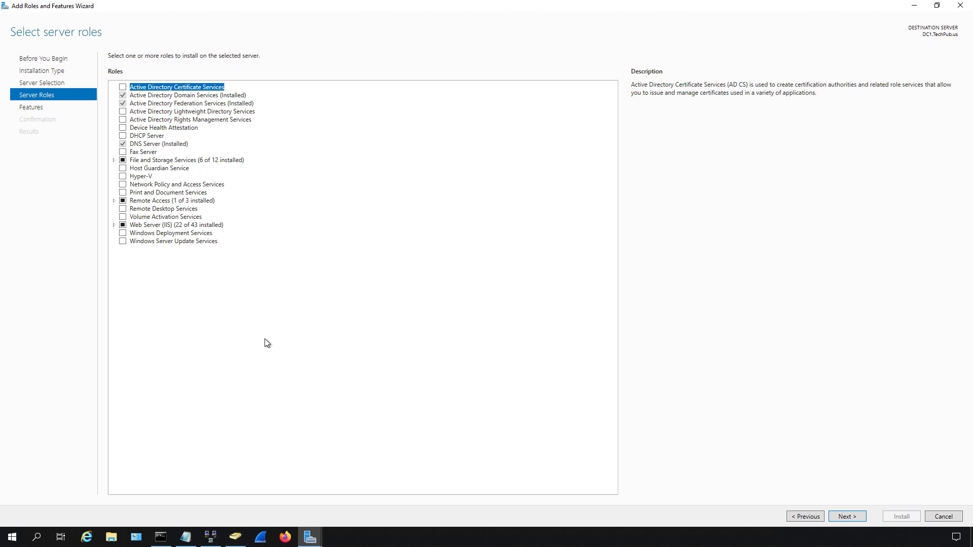
click(114, 201)
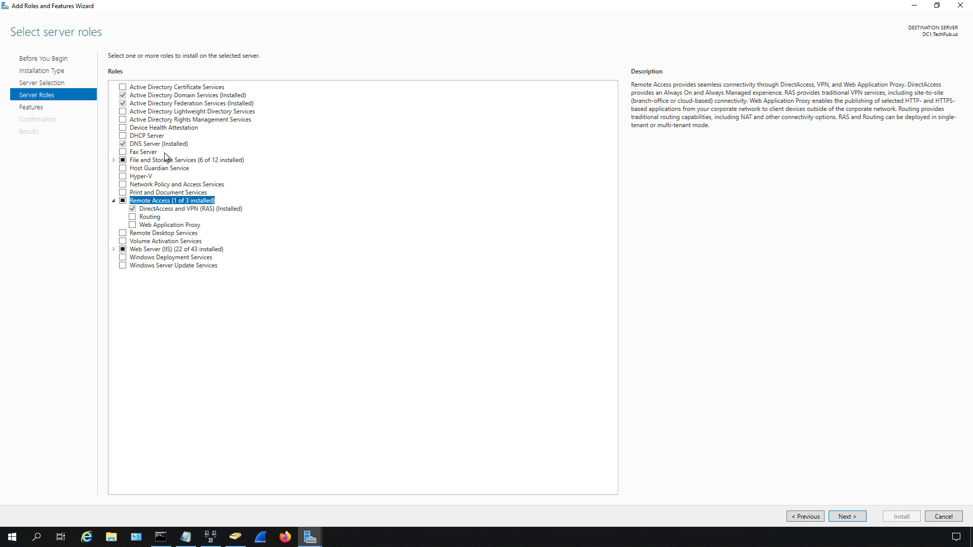
click(123, 136)
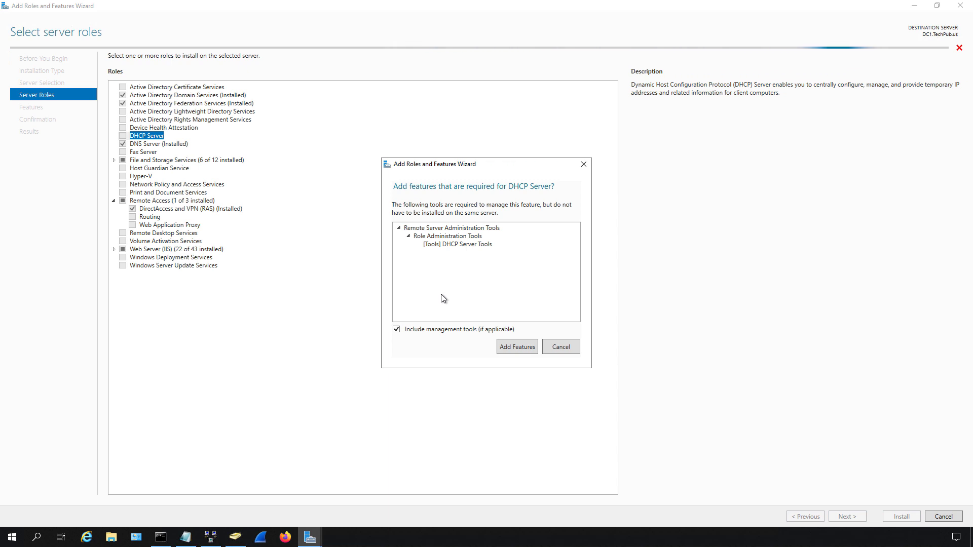
click(508, 346)
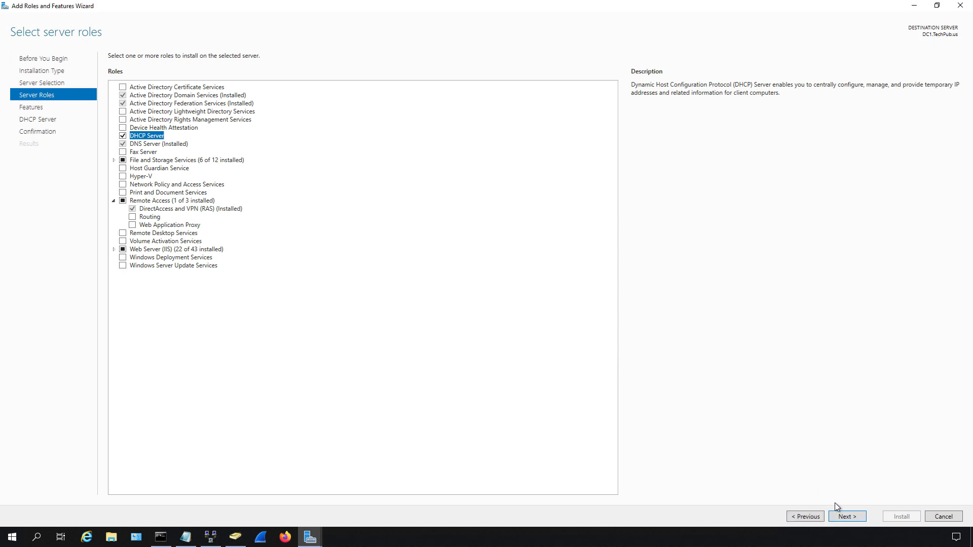
Confirm DHCP Server and DHCP Server Tools without extra features and begin installation.
click(848, 517)
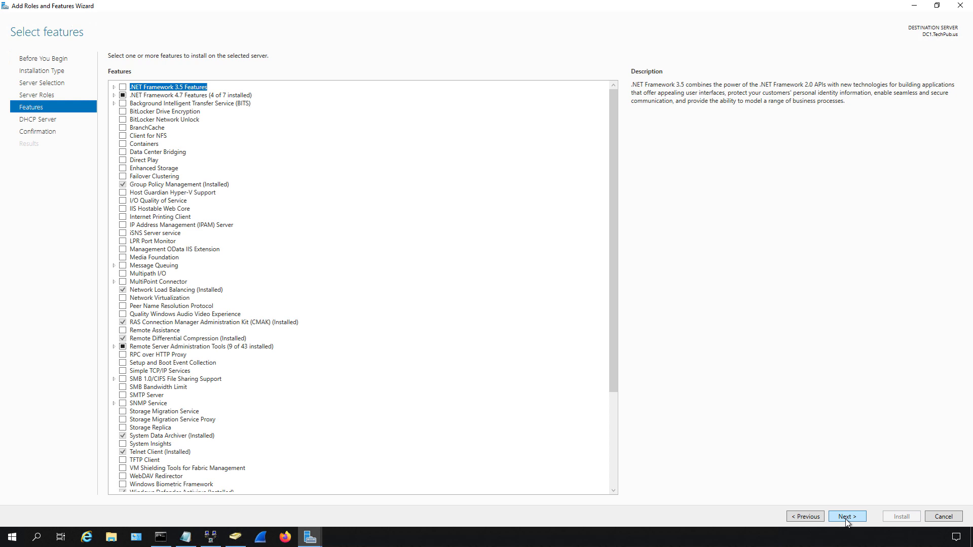
click(847, 518)
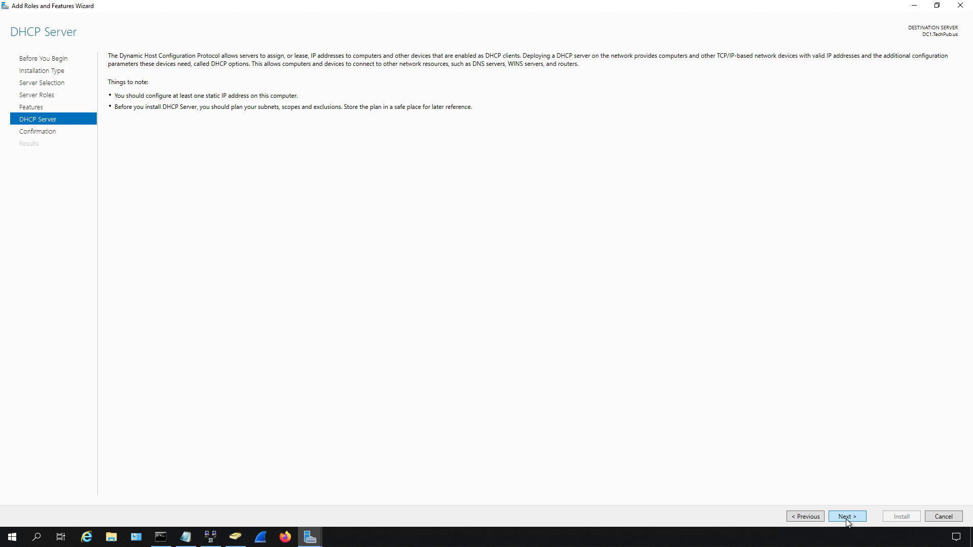
click(846, 519)
click(901, 517)
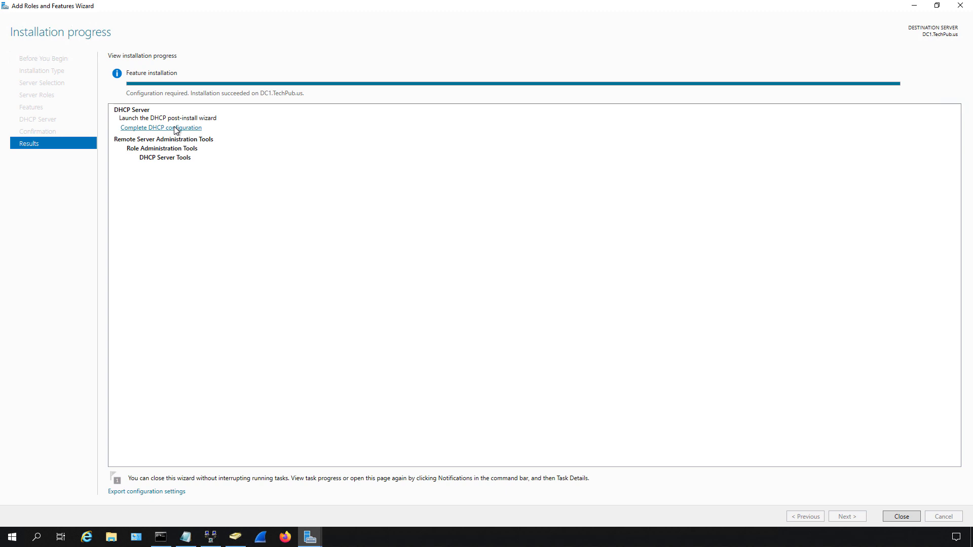
Close the wizard, launch Complete DHCP configuration from notifications, then cancel it.
click(900, 517)
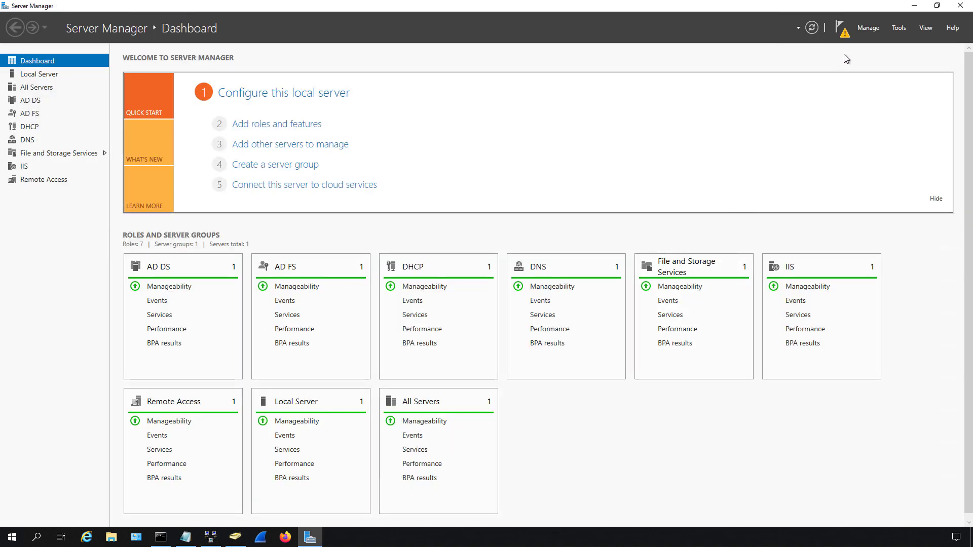
click(846, 36)
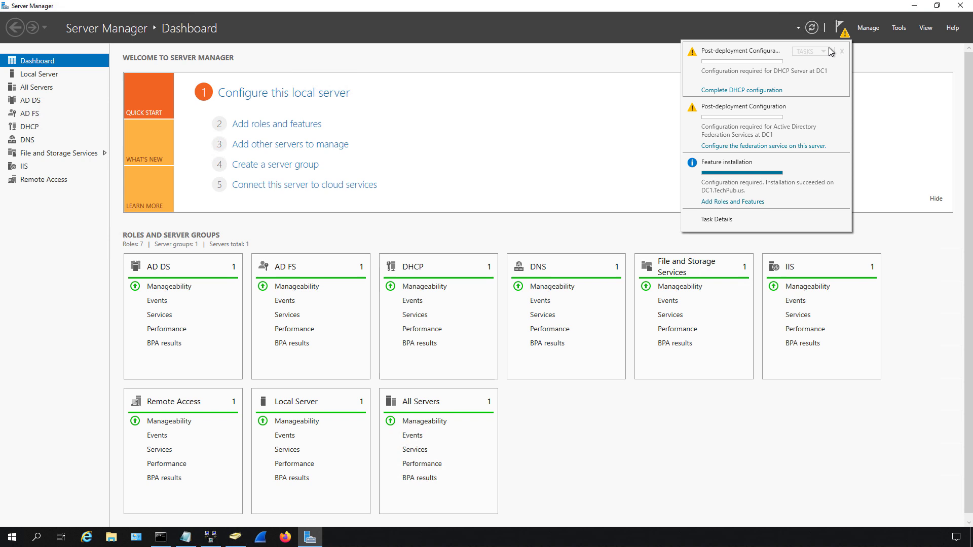
click(748, 90)
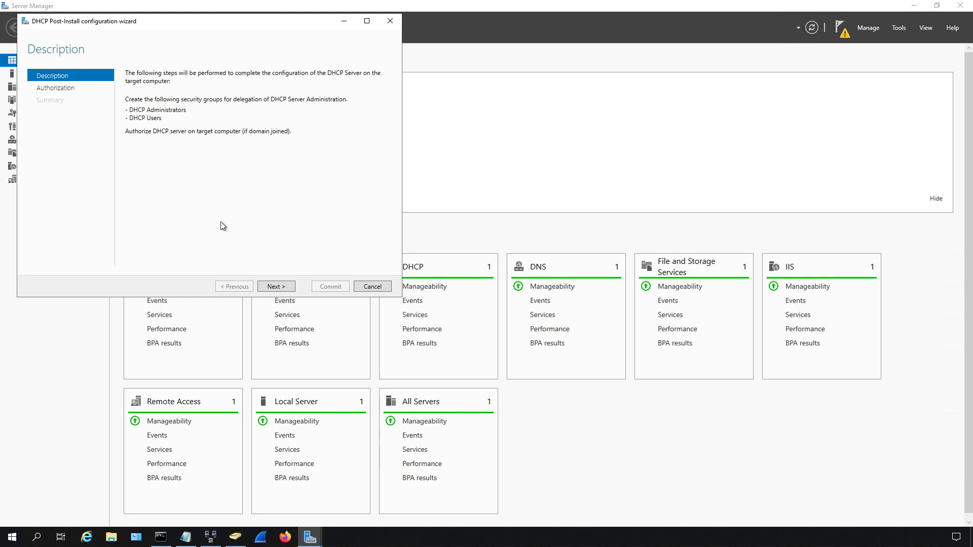
click(373, 286)
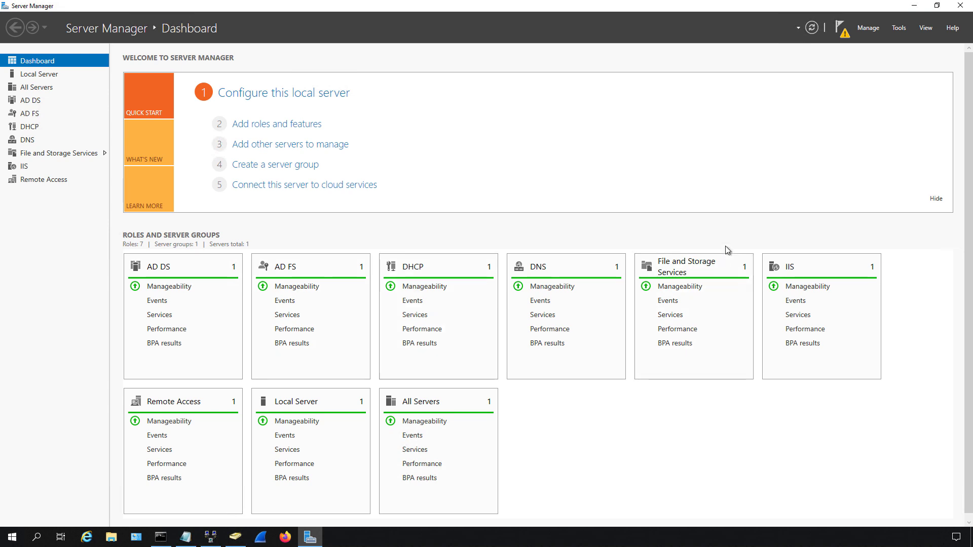